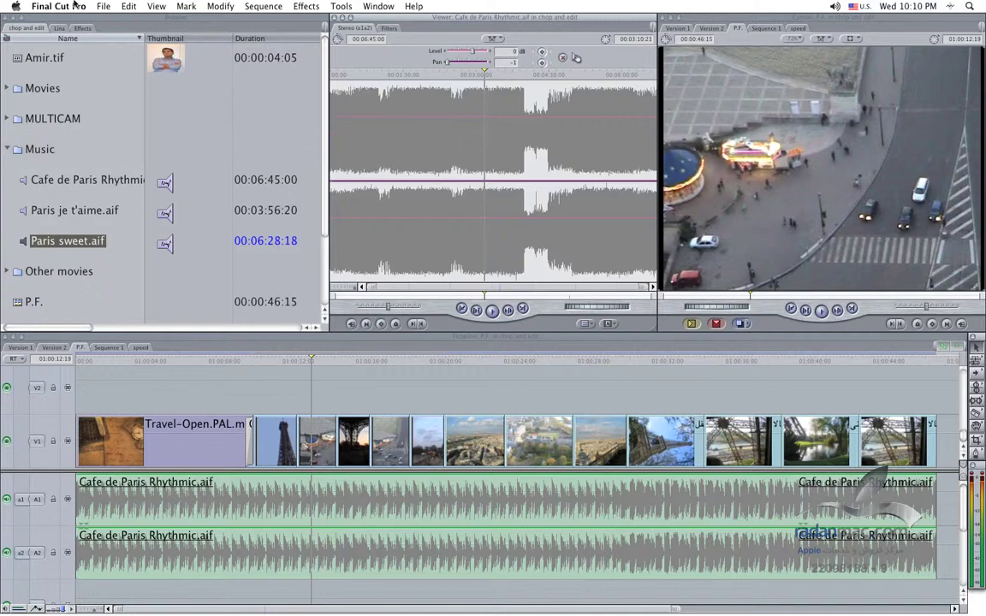
# Open User Preferences from the menu, move the window, and dismiss it without changes
pyautogui.click(59, 6)
pyautogui.click(86, 38)
pyautogui.moveTo(256, 275); pyautogui.dragTo(379, 261)
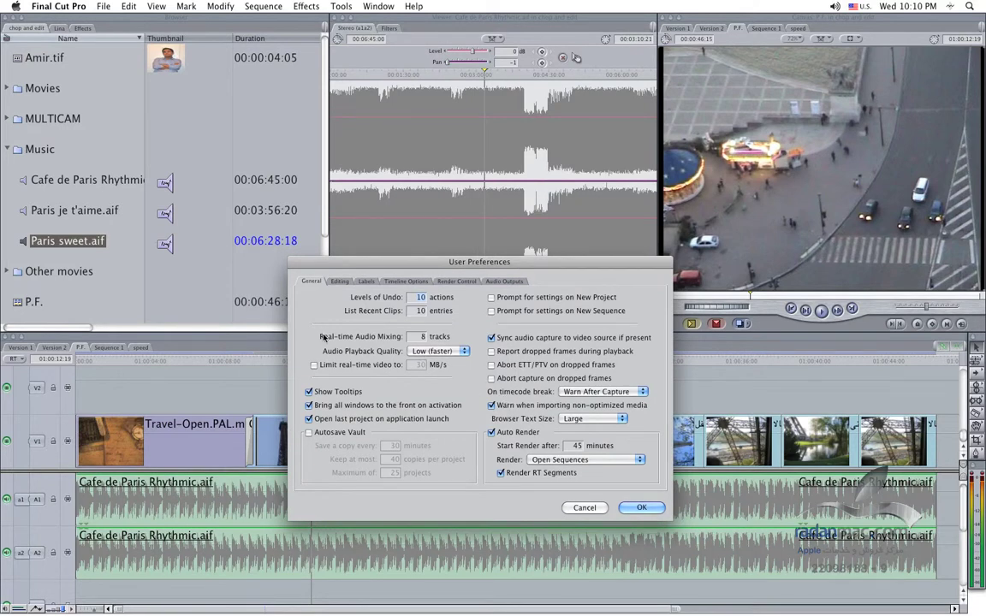
pyautogui.moveTo(398, 264); pyautogui.dragTo(355, 265)
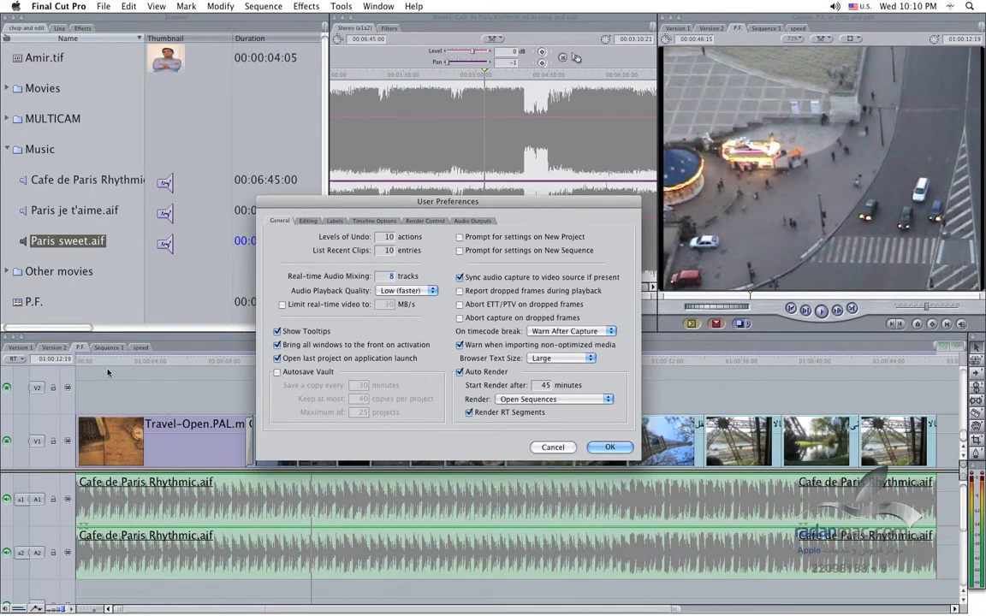
pyautogui.press('Return')
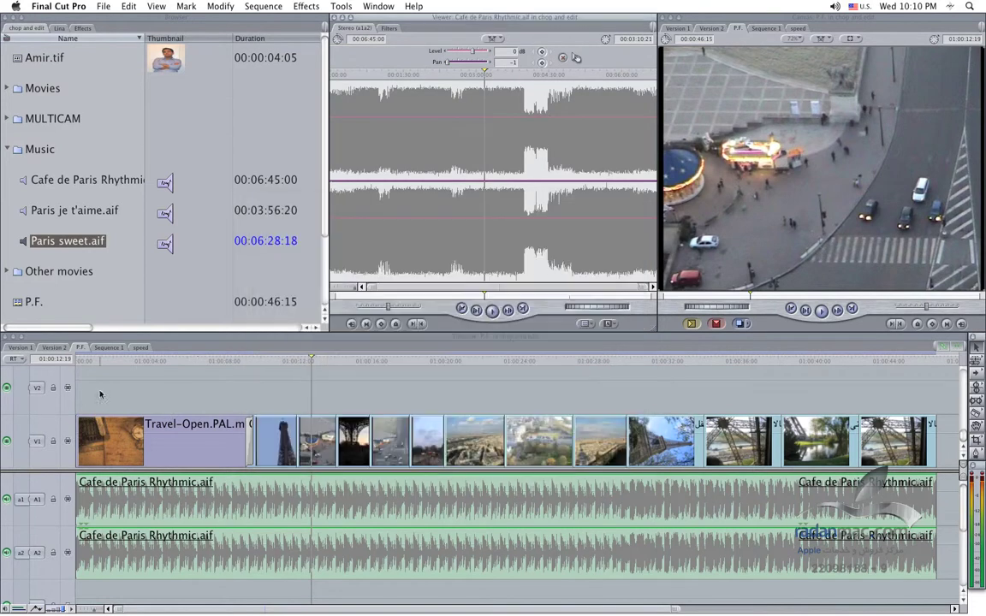
# Switch the timeline to Unlimited RT, play the sequence, and reopen User Preferences with Option-Q
pyautogui.click(11, 361)
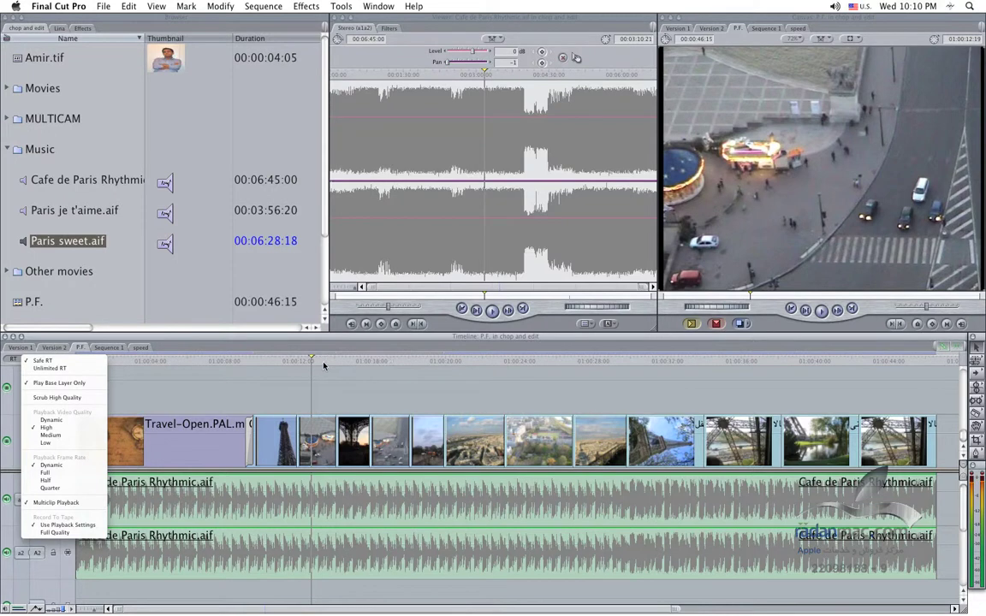
pyautogui.click(362, 362)
pyautogui.press('space')
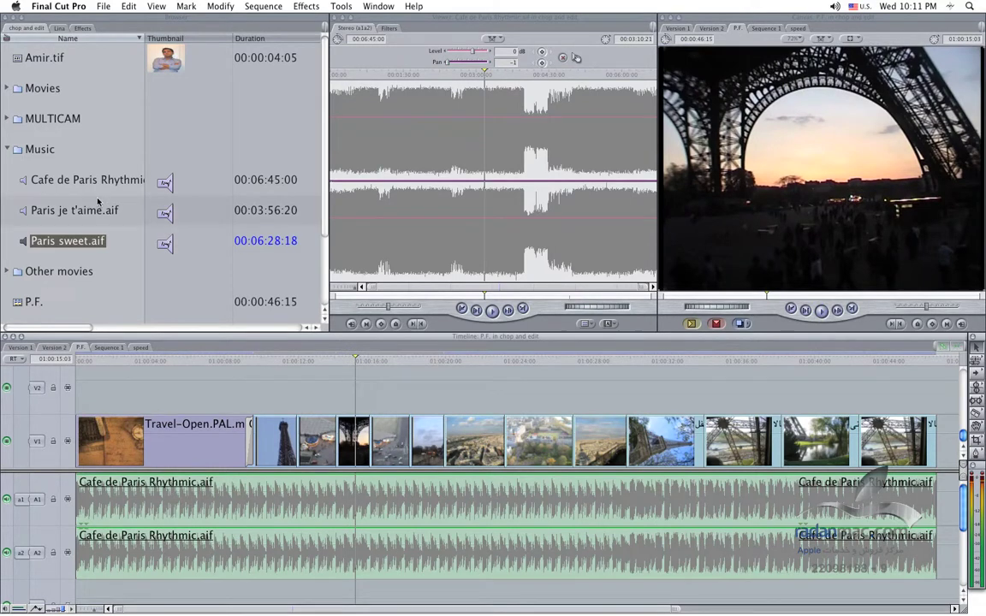
pyautogui.hotkey('alt', 'q')
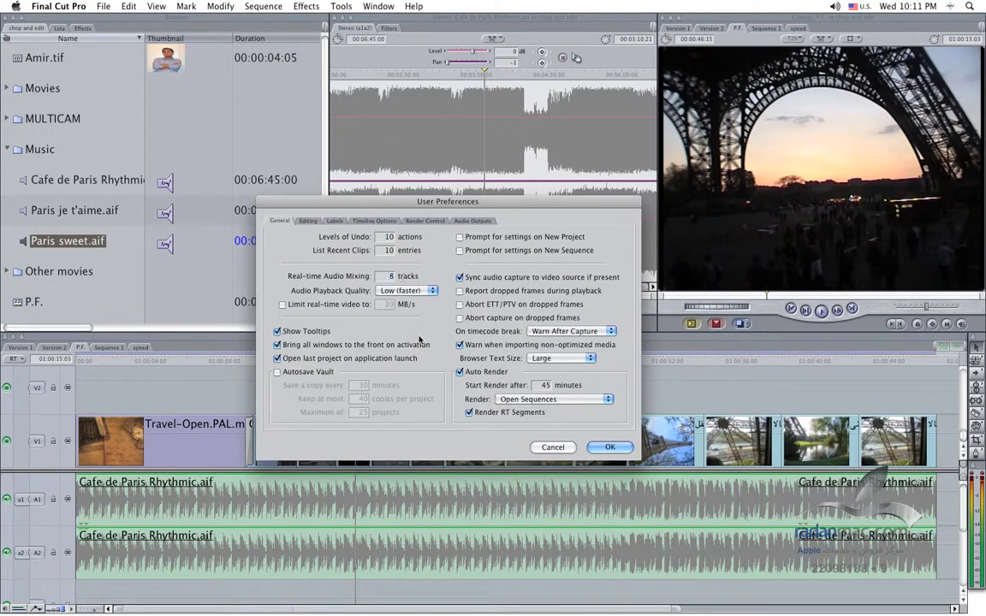
# Enter 16 tracks in the Real-time Audio Mixing field
pyautogui.write('16')
pyautogui.moveTo(338, 202); pyautogui.dragTo(336, 171)
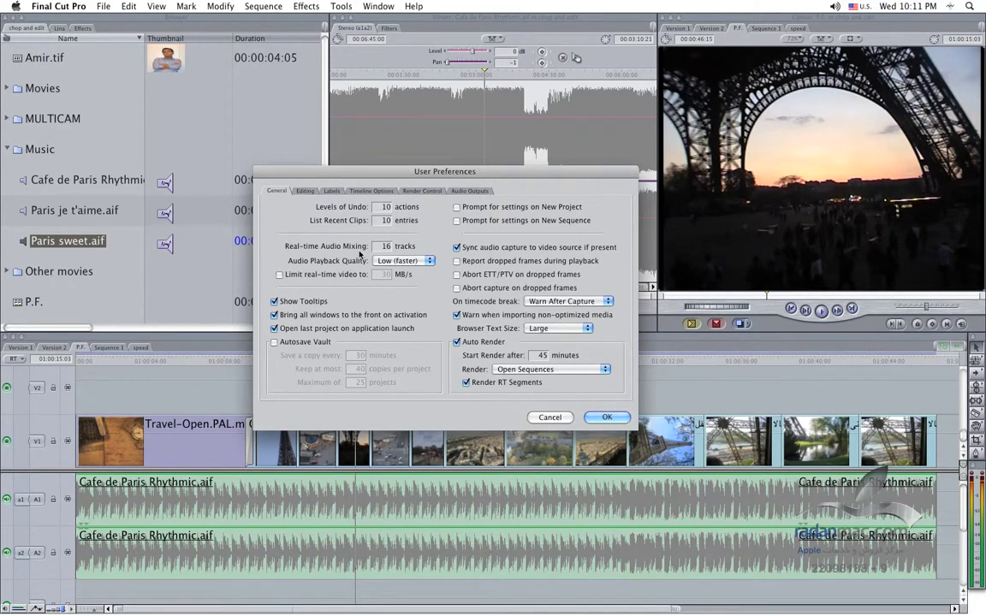
pyautogui.moveTo(334, 177); pyautogui.dragTo(310, 132)
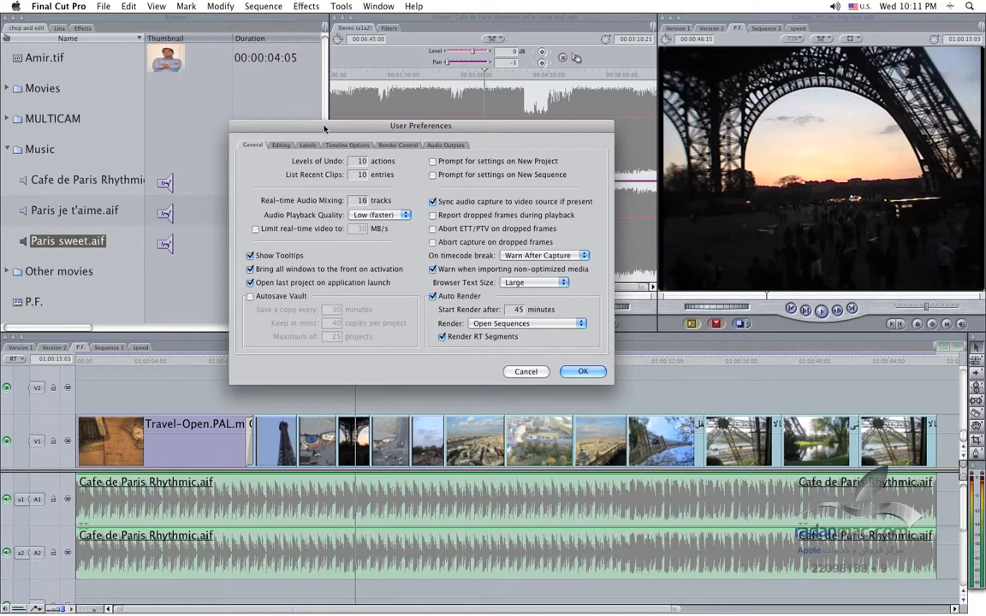
pyautogui.moveTo(324, 128); pyautogui.dragTo(332, 187)
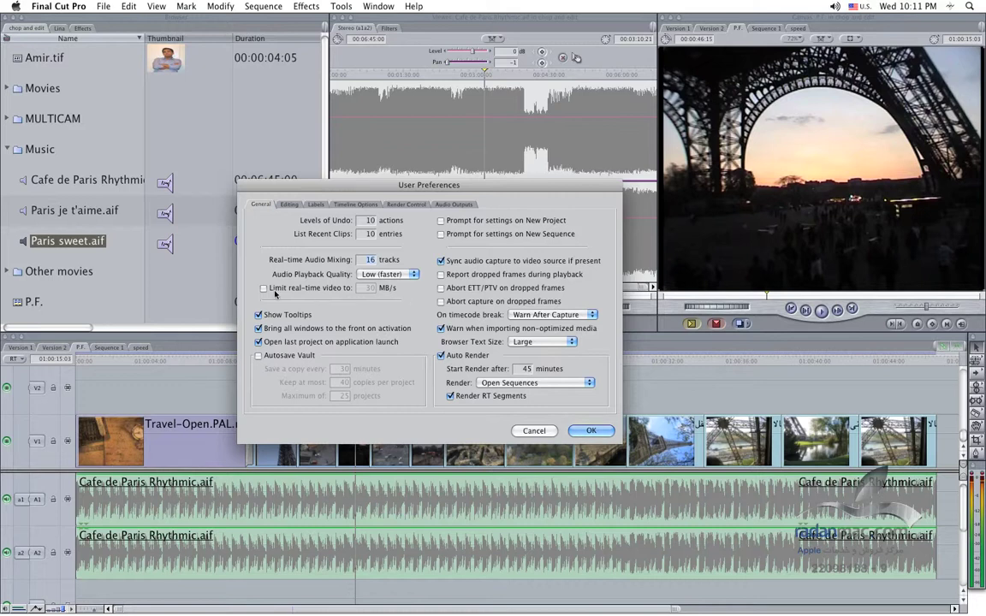
# Leave Audio Playback Quality on Low (faster) and check 'Limit real-time video to' 30 MB/s
pyautogui.click(359, 274)
pyautogui.click(406, 297)
pyautogui.click(411, 276)
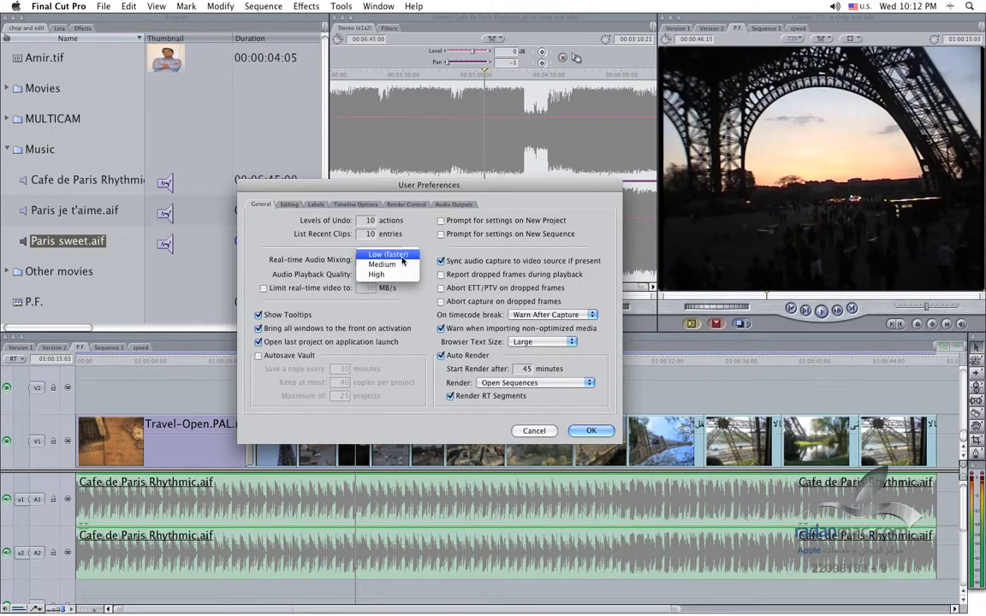
pyautogui.click(401, 257)
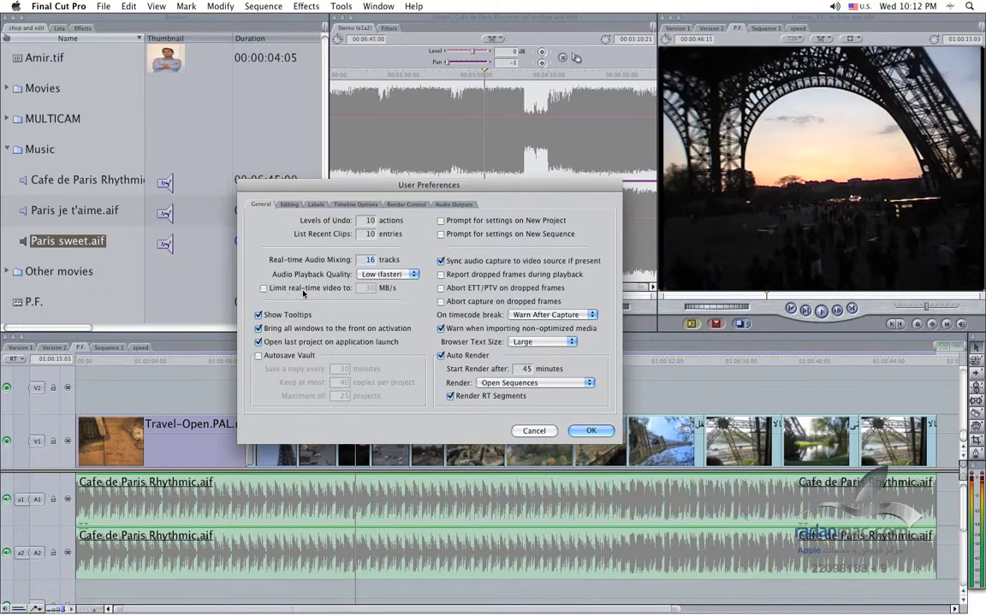
pyautogui.click(325, 288)
# Uncheck 'Limit real-time video to', leaving the 30 MB/s value inactive
pyautogui.moveTo(389, 185); pyautogui.dragTo(351, 279)
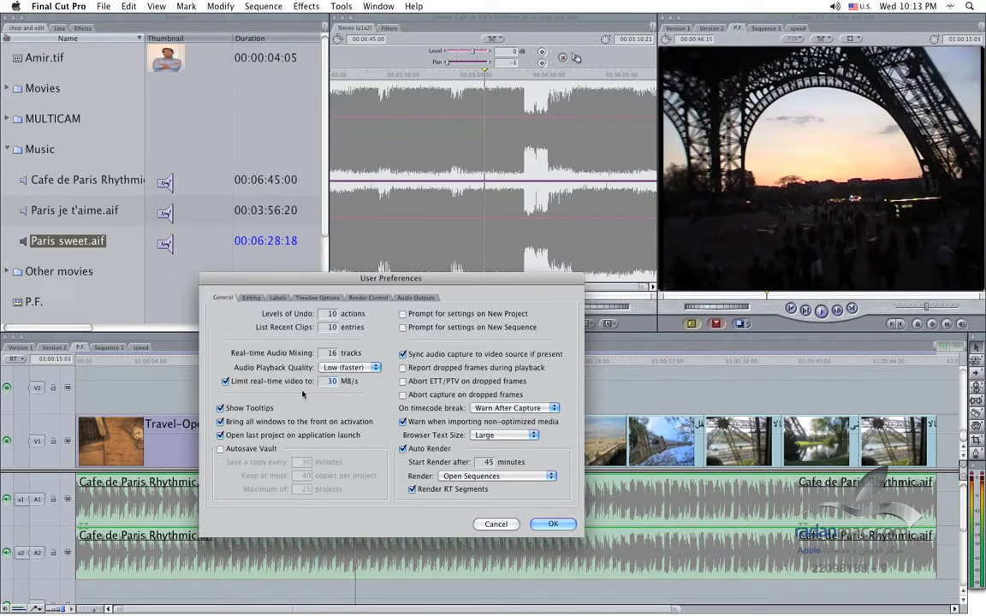
pyautogui.click(226, 381)
pyautogui.click(245, 385)
pyautogui.doubleClick(332, 383)
pyautogui.click(225, 380)
pyautogui.moveTo(343, 276); pyautogui.dragTo(338, 257)
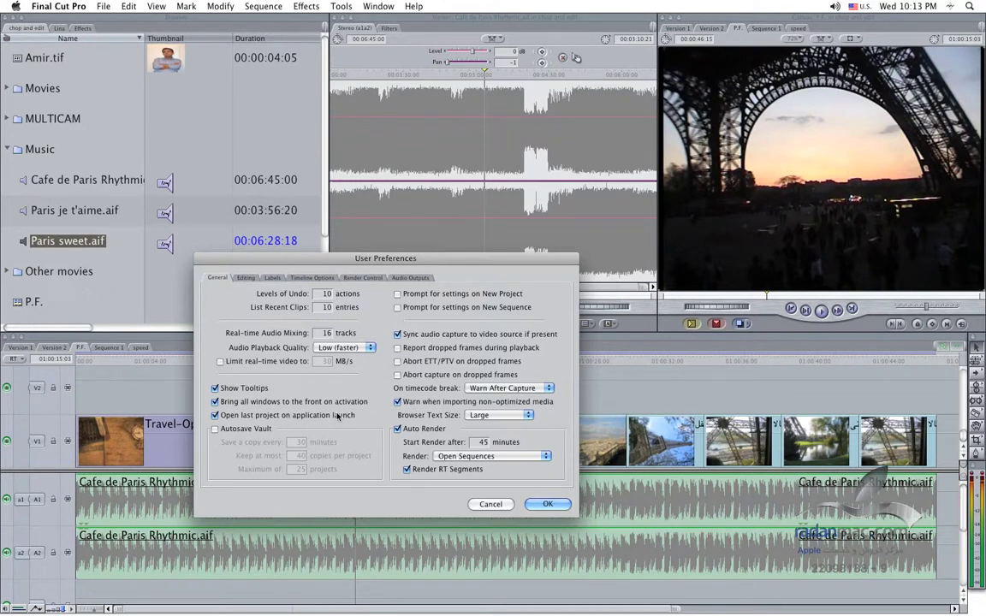
# Uncheck 'Open last project on application launch' in the General settings
pyautogui.moveTo(259, 267); pyautogui.dragTo(273, 245)
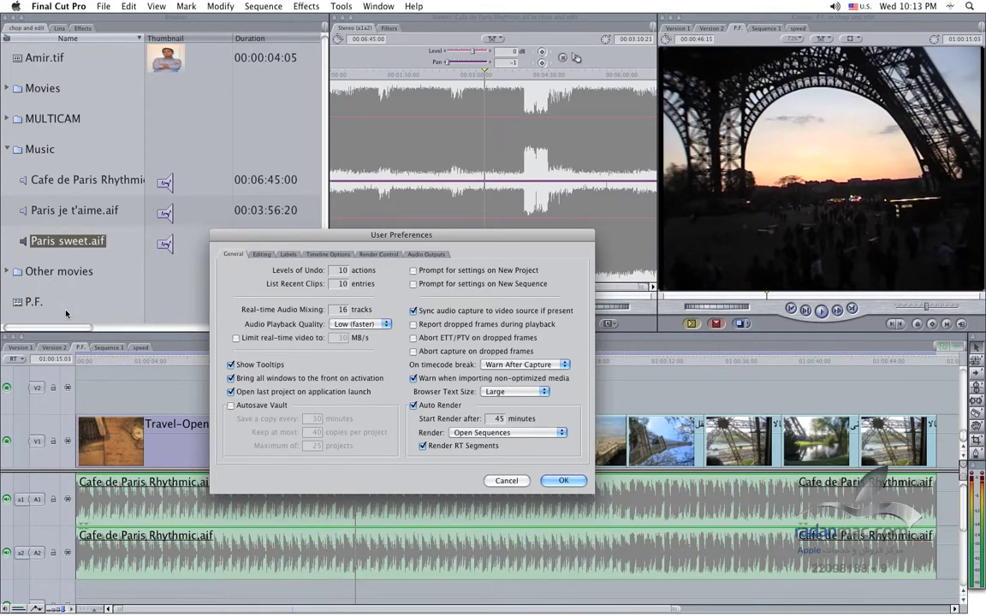
pyautogui.moveTo(291, 234); pyautogui.dragTo(275, 250)
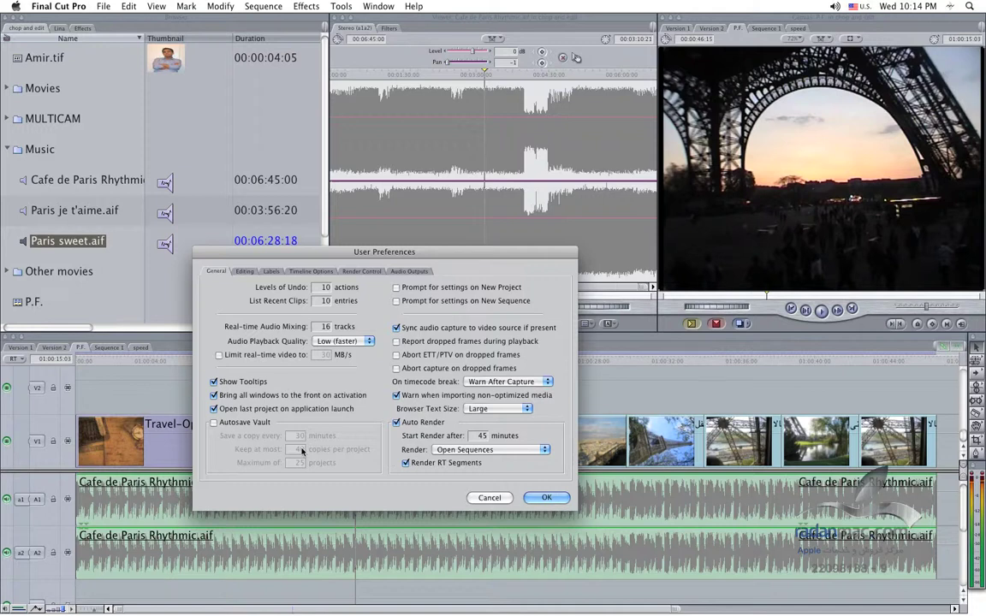
pyautogui.click(214, 409)
pyautogui.click(104, 6)
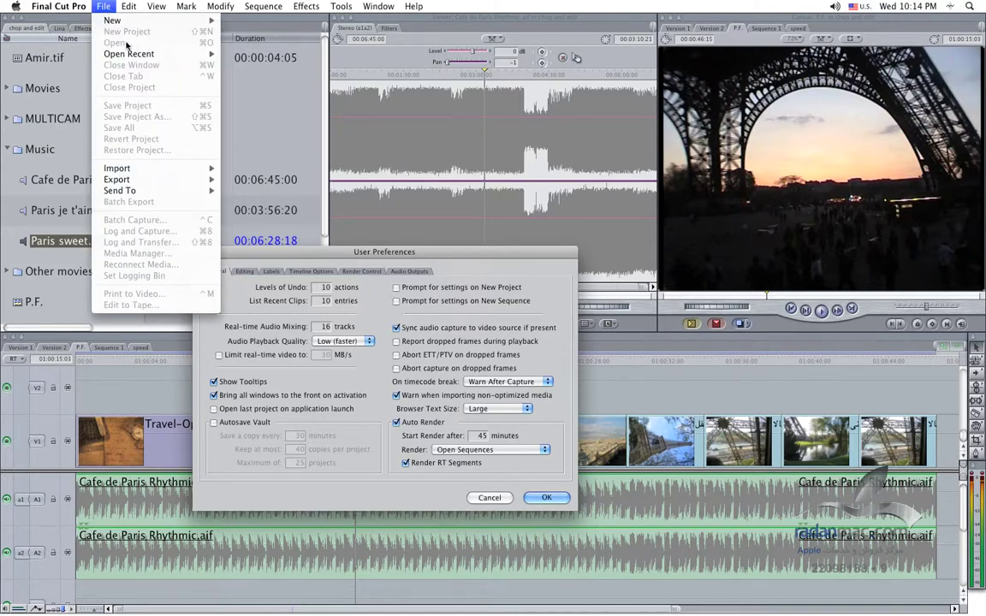
pyautogui.click(377, 242)
pyautogui.moveTo(388, 253); pyautogui.dragTo(399, 228)
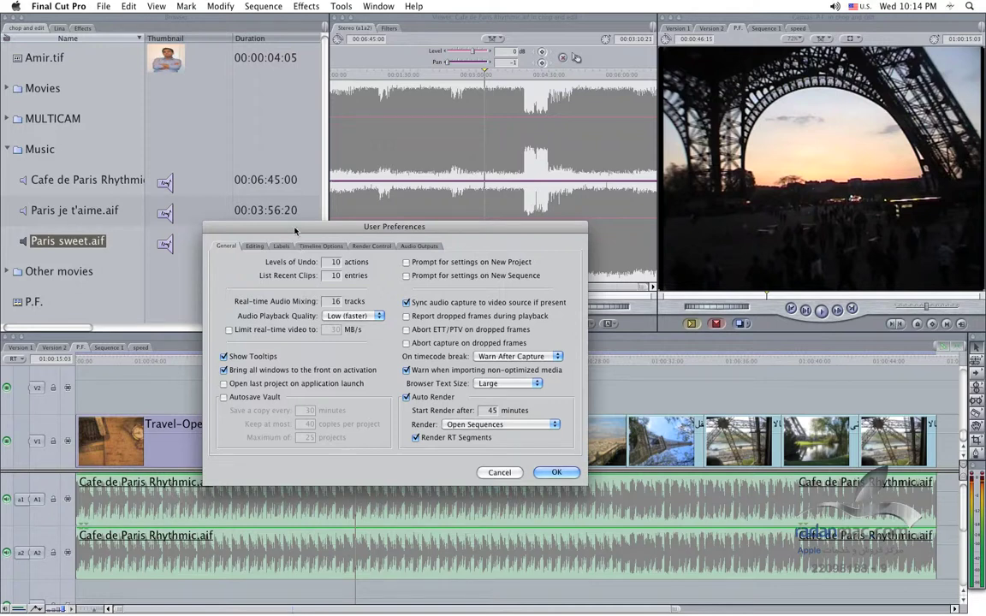
# Accept the User Preferences with OK so the P.F. timeline and canvas show again
pyautogui.moveTo(295, 231); pyautogui.dragTo(296, 243)
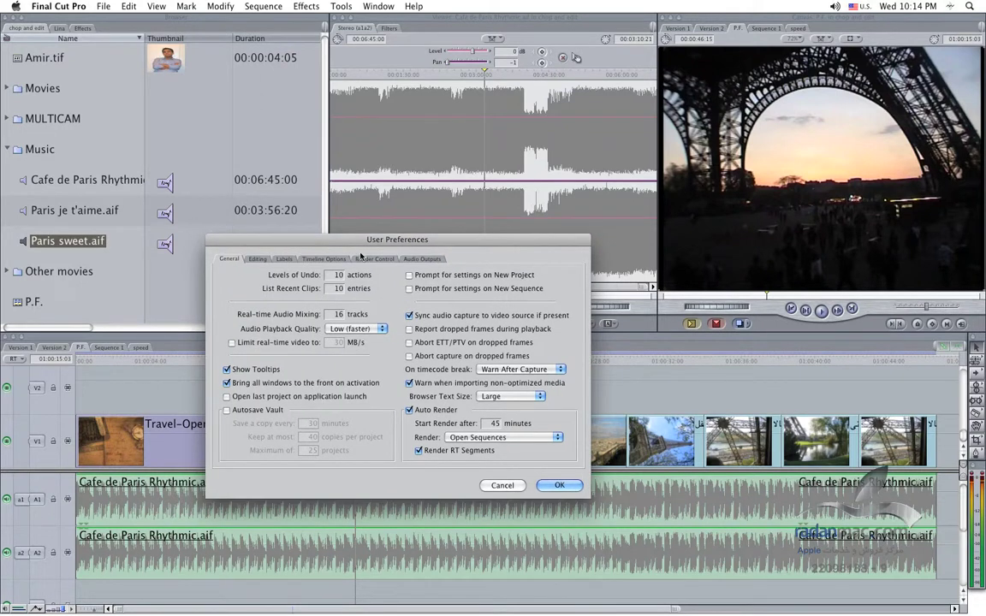
pyautogui.moveTo(361, 253); pyautogui.dragTo(287, 304)
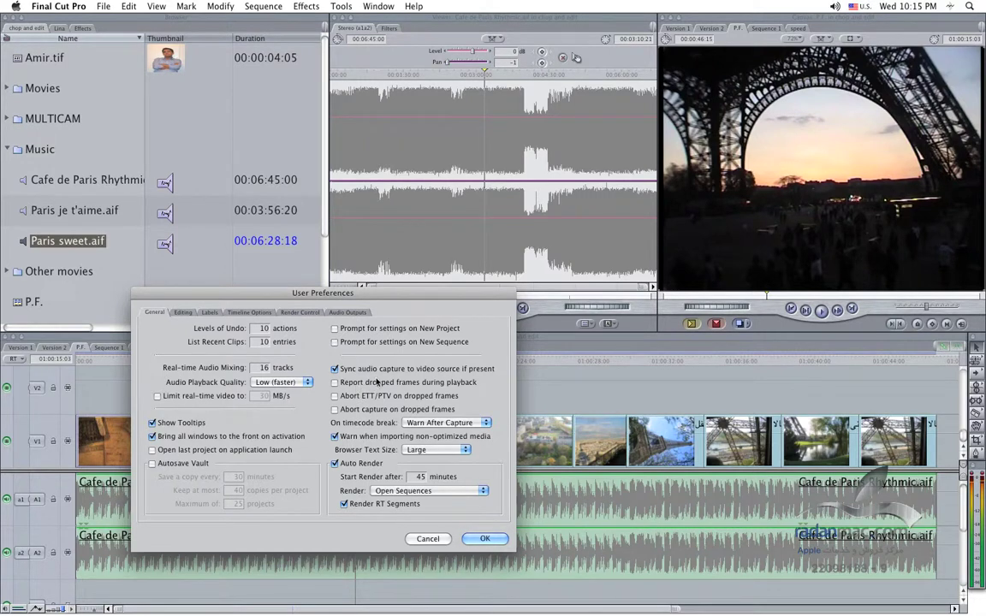
pyautogui.moveTo(298, 294)
pyautogui.mouseDown()
pyautogui.moveTo(288, 316)
pyautogui.moveTo(311, 269)
pyautogui.mouseUp()
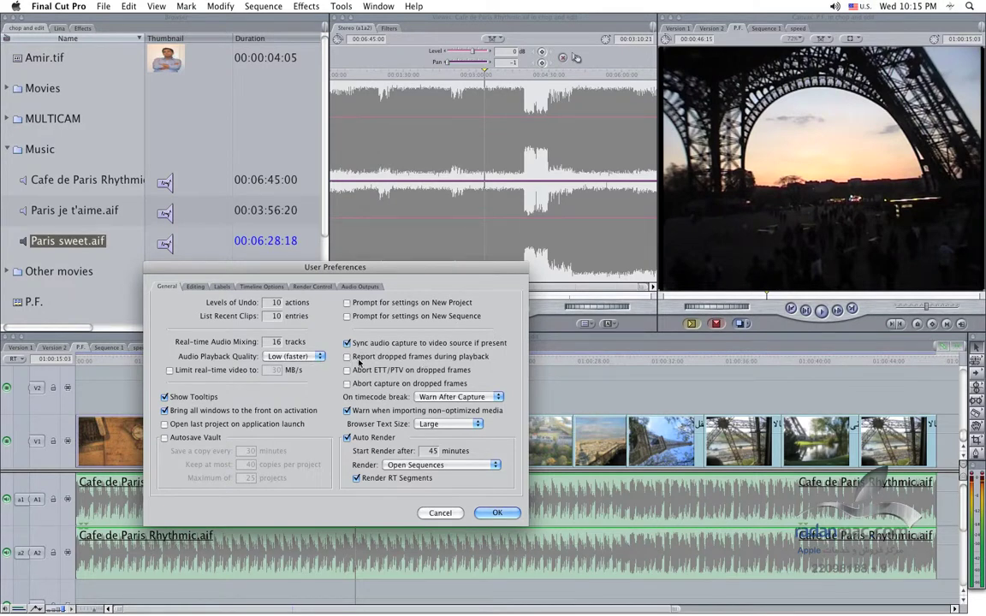
pyautogui.moveTo(353, 248); pyautogui.dragTo(339, 271)
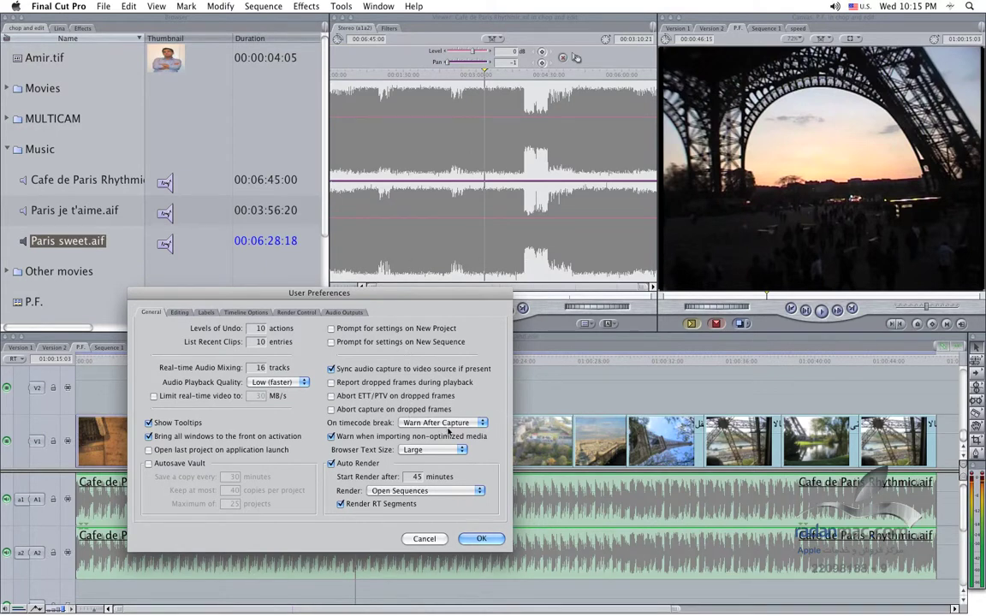
pyautogui.click(482, 539)
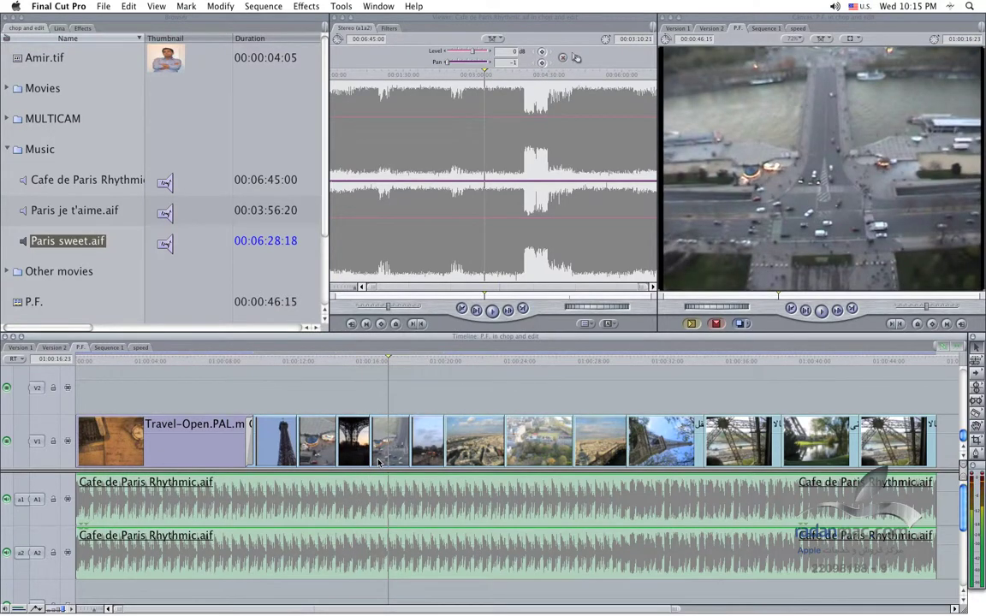
# Reopen User Preferences with Option-Q after briefly closing it and dismissing the File menu
pyautogui.hotkey('alt', 'q')
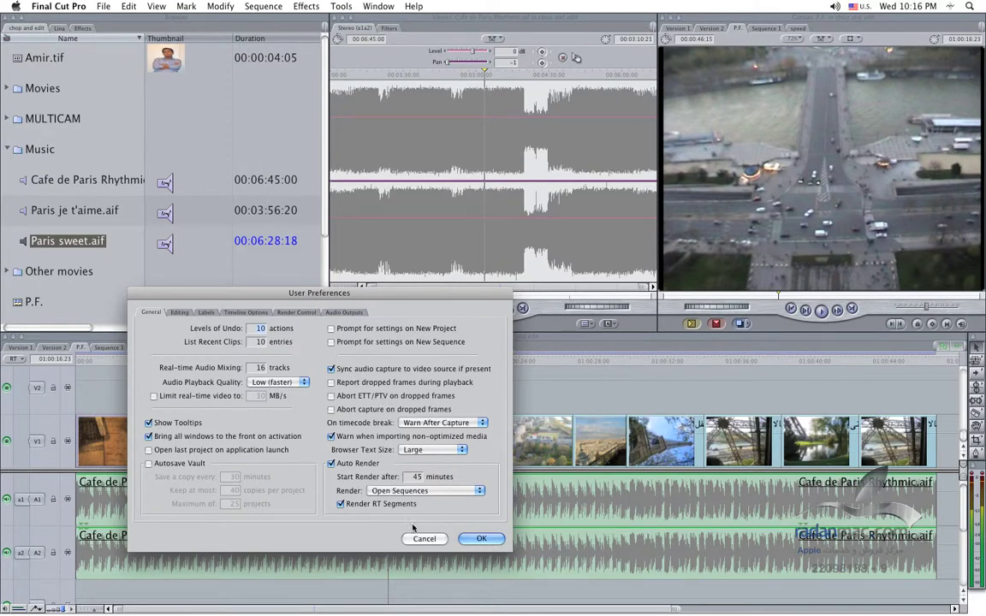
pyautogui.press('Return')
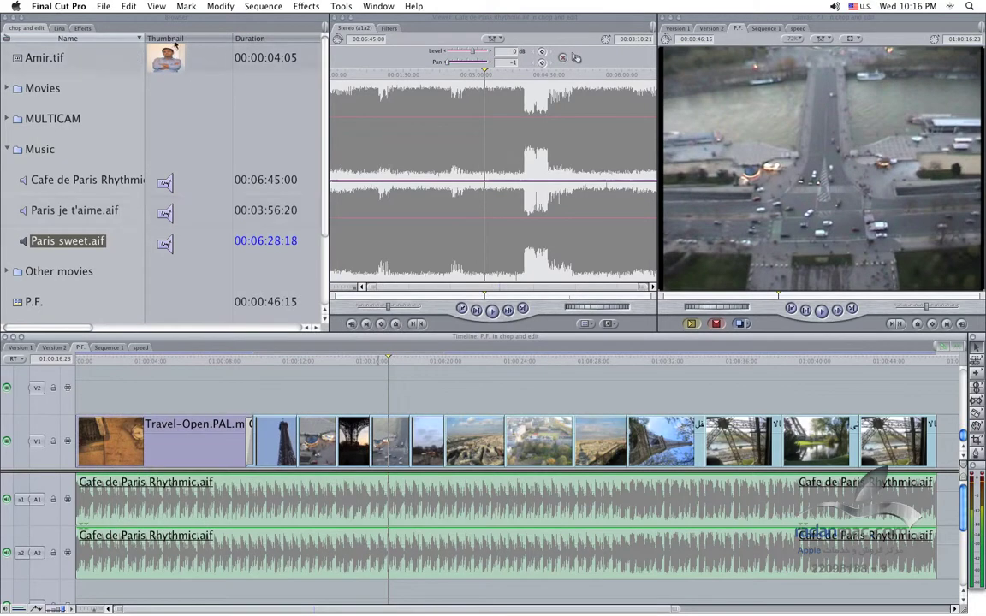
pyautogui.click(103, 6)
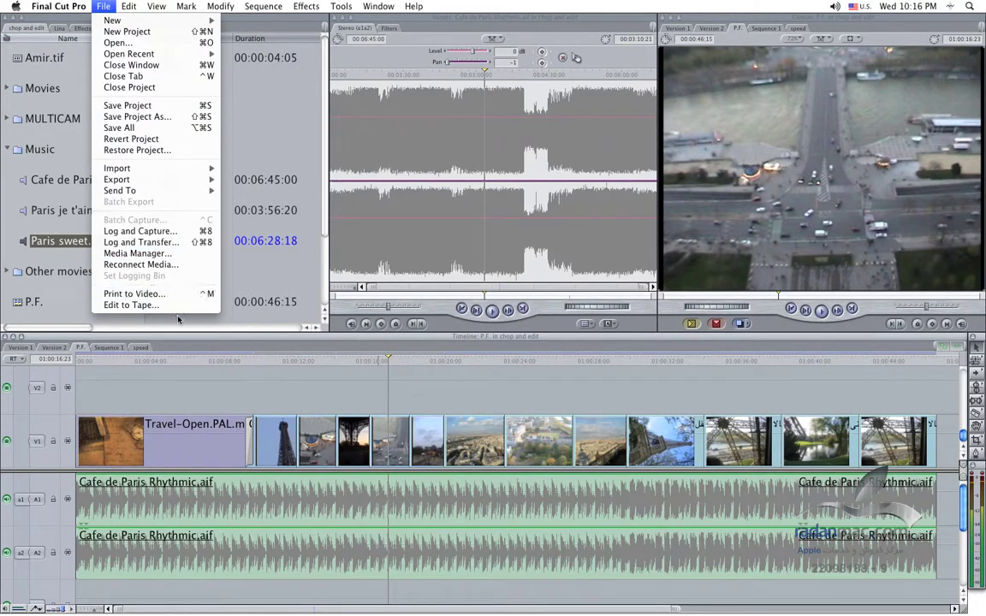
pyautogui.click(283, 376)
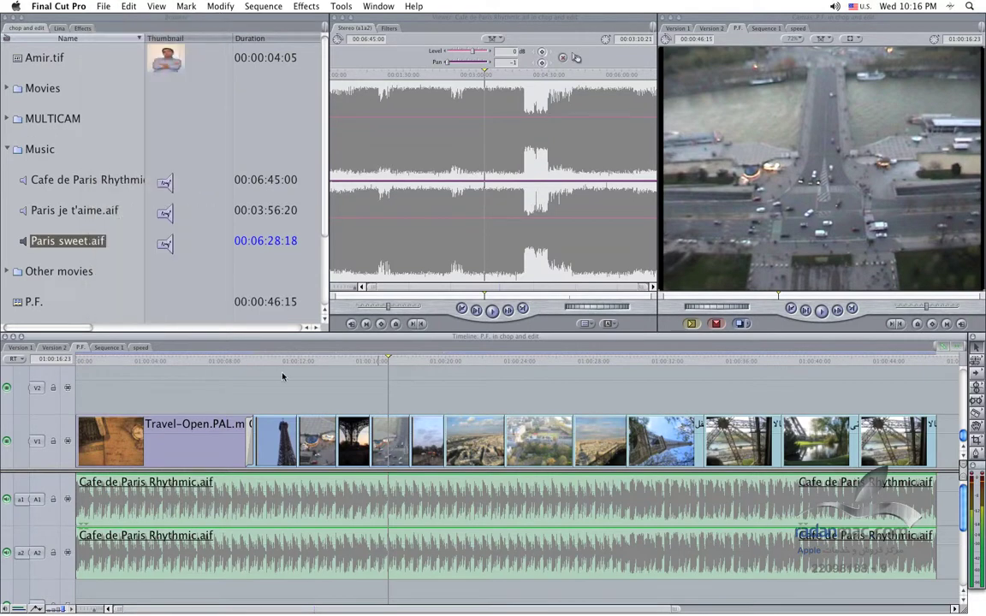
pyautogui.hotkey('alt', 'q')
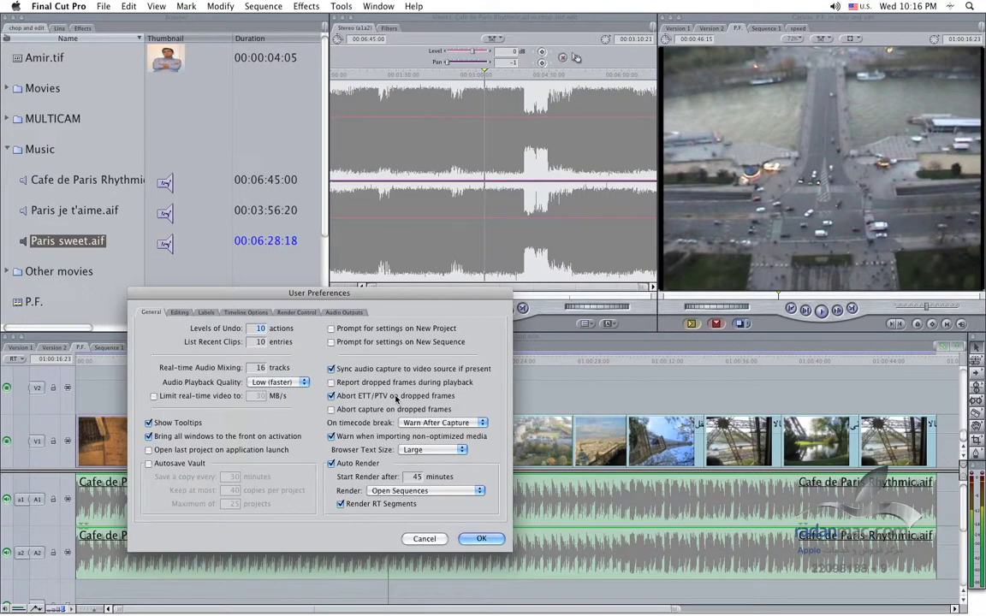
# Uncheck 'Abort ETT/PTV on dropped frames' and keep timecode breaks on Warn After Capture
pyautogui.click(368, 397)
pyautogui.click(477, 423)
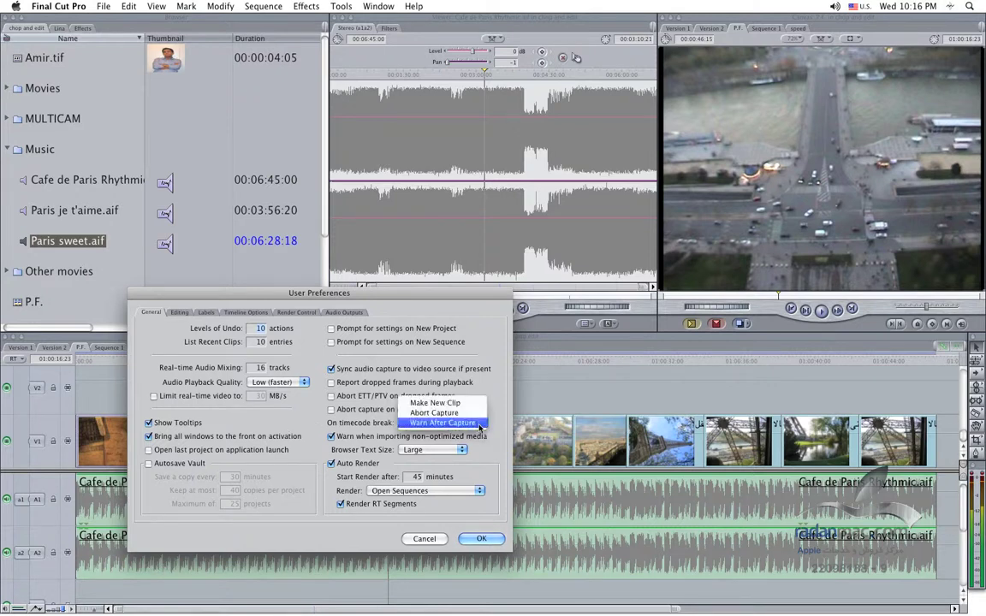
pyautogui.click(478, 424)
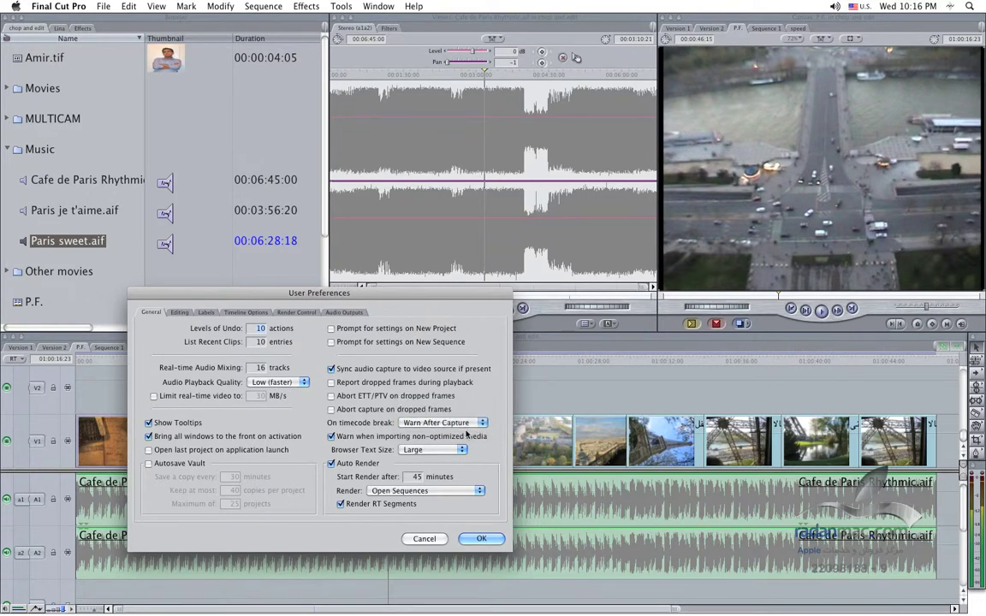
pyautogui.click(477, 423)
pyautogui.click(475, 412)
pyautogui.click(479, 424)
# Set Start Render after to 8 minutes and enable Autosave Vault saving every 3 minutes
pyautogui.click(414, 476)
pyautogui.moveTo(265, 295); pyautogui.dragTo(514, 154)
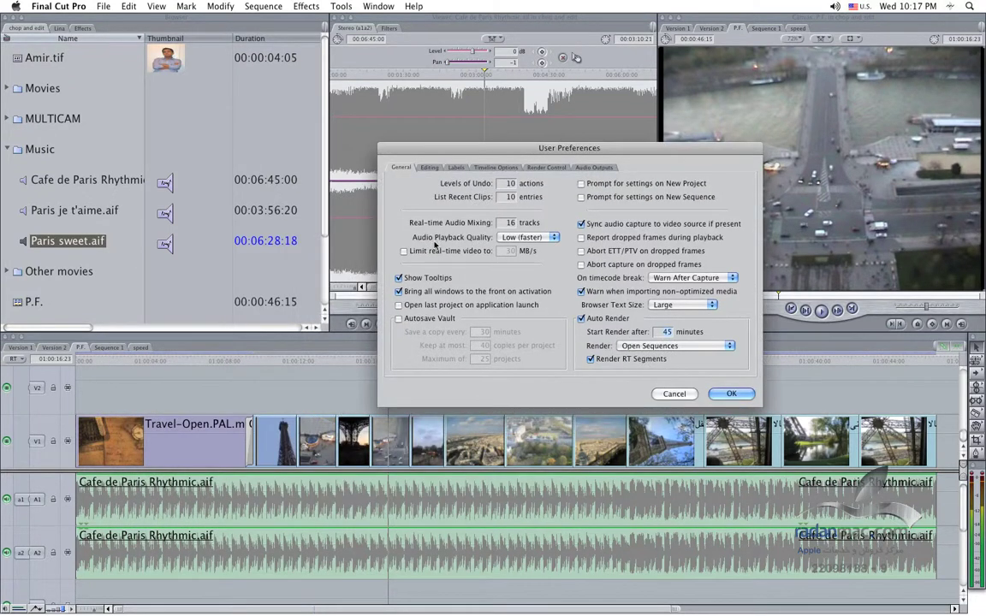
pyautogui.moveTo(479, 154); pyautogui.dragTo(399, 266)
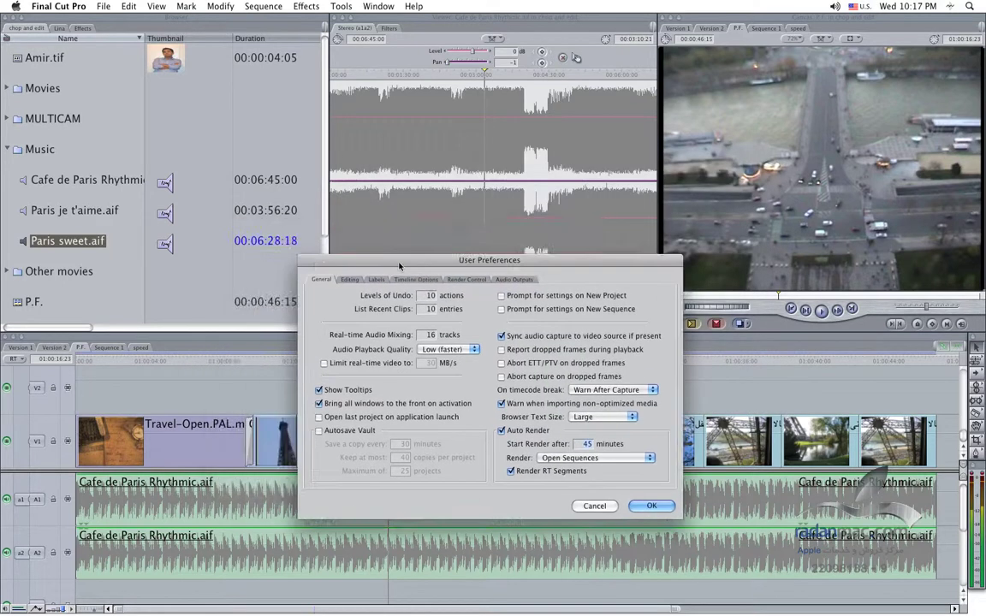
pyautogui.write('5')
pyautogui.press('BackSpace')
pyautogui.write('8')
pyautogui.click(346, 432)
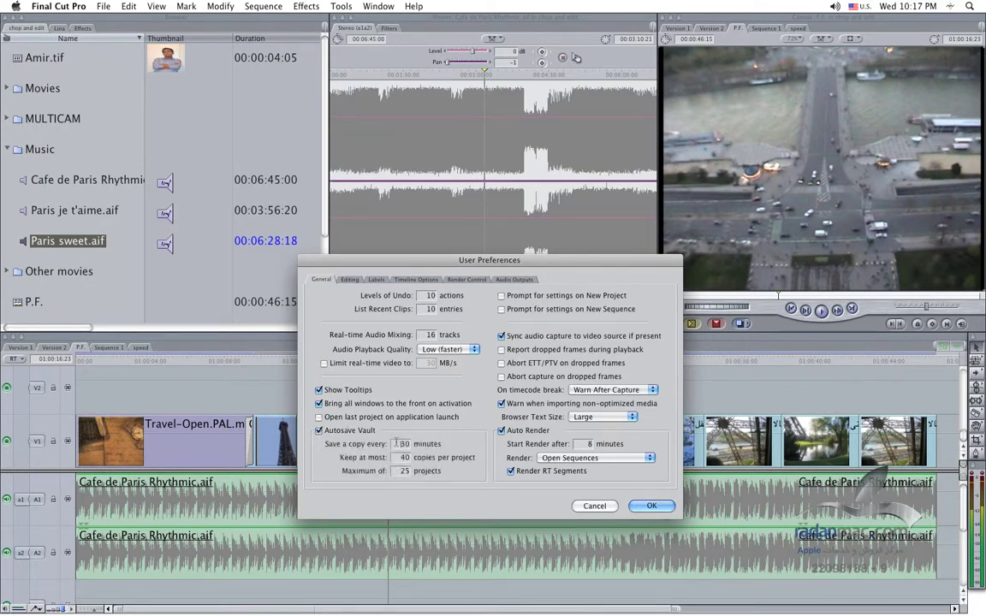
pyautogui.write('3')
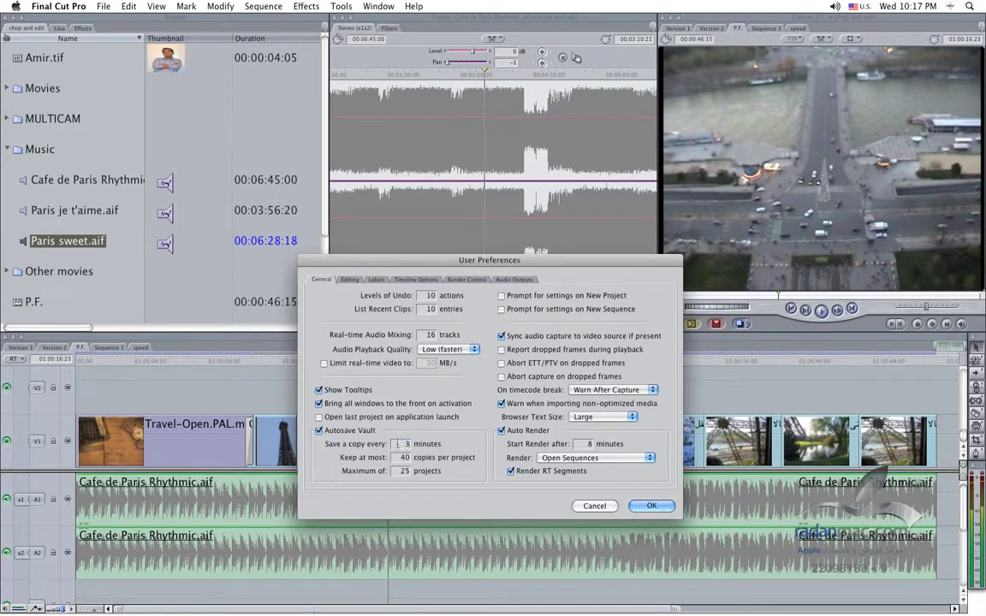